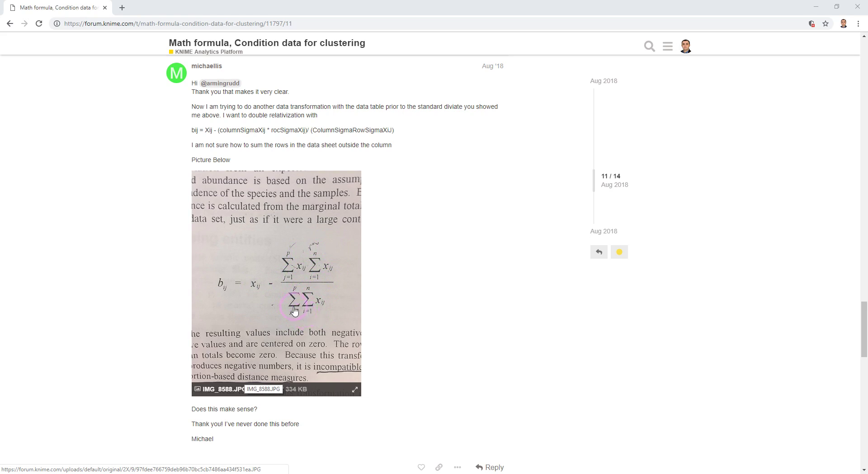
Step: Leave the forum's double relativization question and return to the KNIME 'math formula' workflow
{"action": "key", "text": "alt+Tab"}
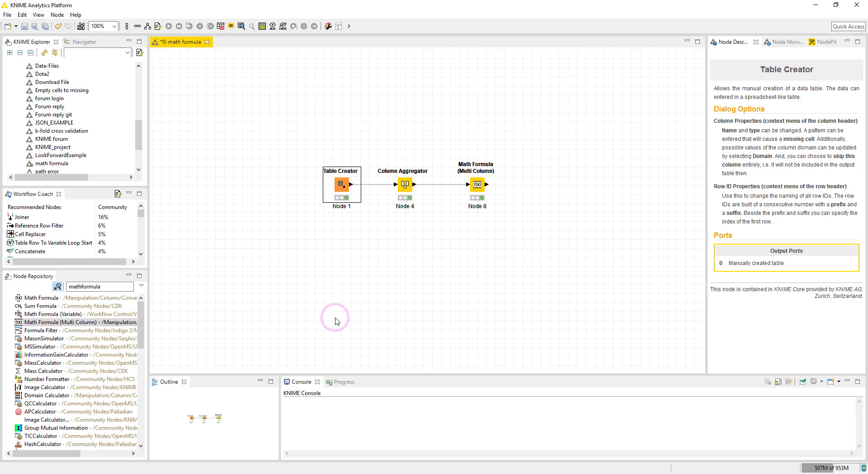
{"action": "right_click", "coordinate": [341, 186]}
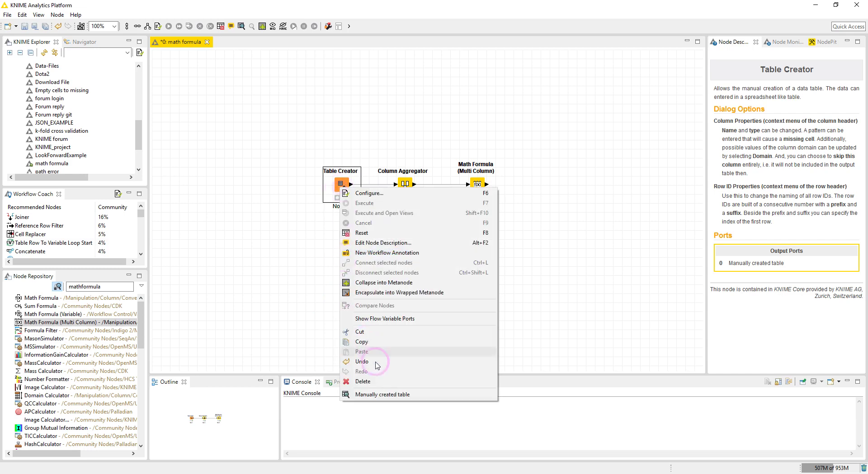
{"action": "left_click", "coordinate": [379, 395]}
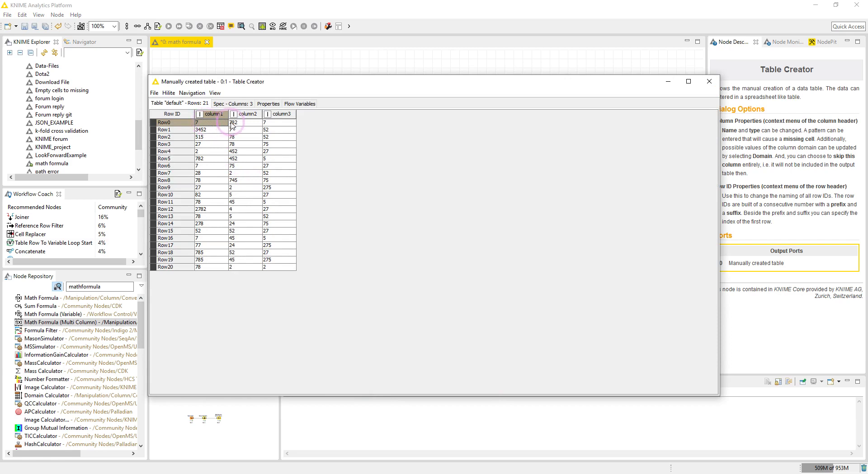
{"action": "left_click", "coordinate": [242, 195]}
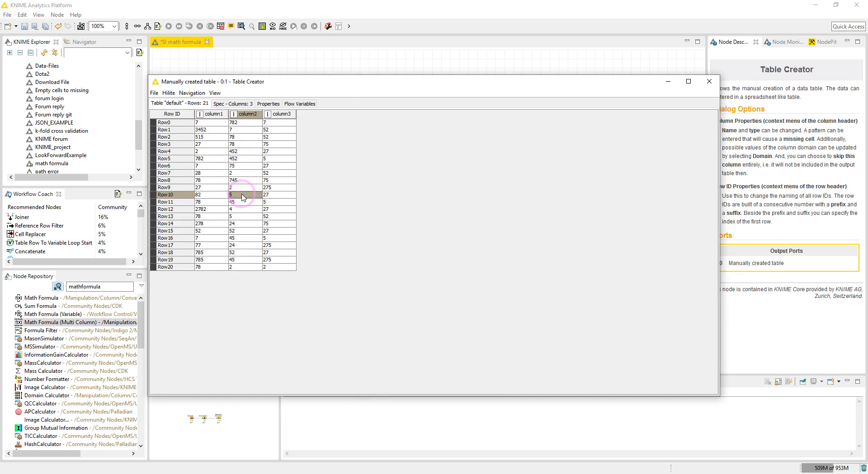
{"action": "left_click_drag", "start_coordinate": [244, 123], "coordinate": [248, 268]}
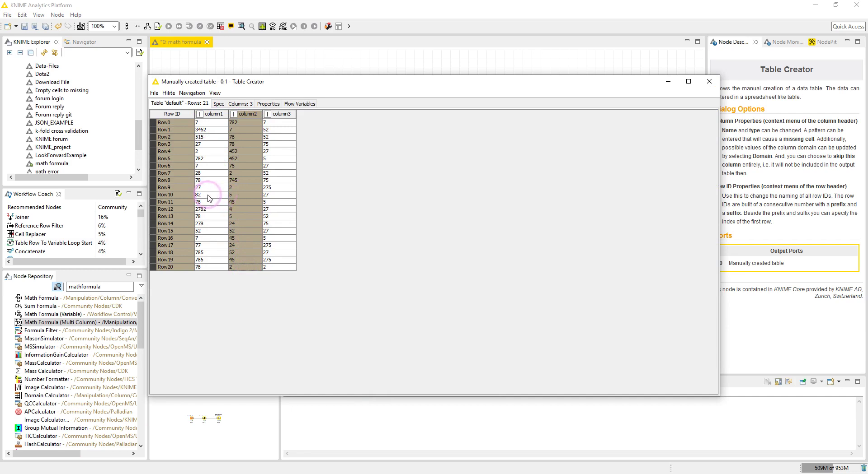
{"action": "left_click", "coordinate": [208, 196]}
{"action": "left_click_drag", "start_coordinate": [208, 196], "coordinate": [299, 195]}
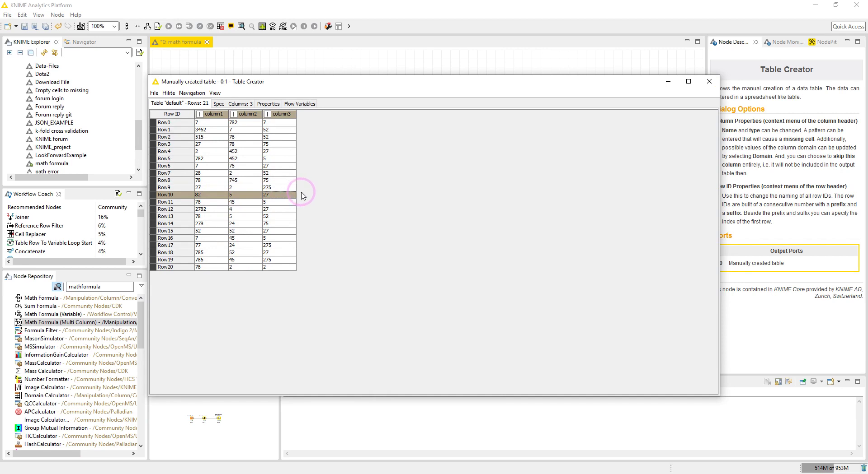
{"action": "left_click", "coordinate": [209, 125]}
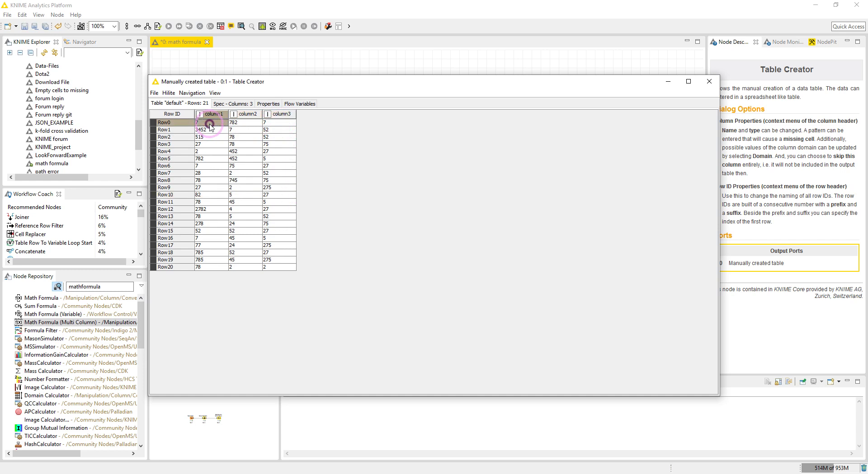
{"action": "left_click_drag", "start_coordinate": [210, 125], "coordinate": [277, 123]}
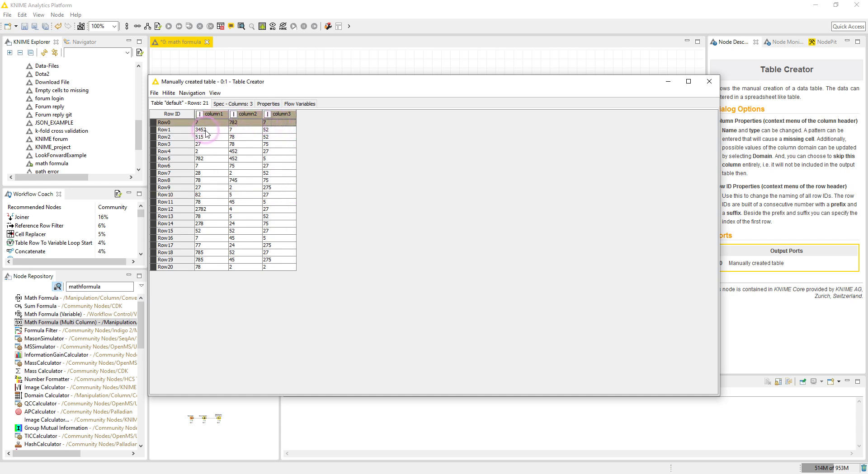
{"action": "left_click", "coordinate": [258, 130]}
{"action": "left_click_drag", "start_coordinate": [199, 137], "coordinate": [272, 137]}
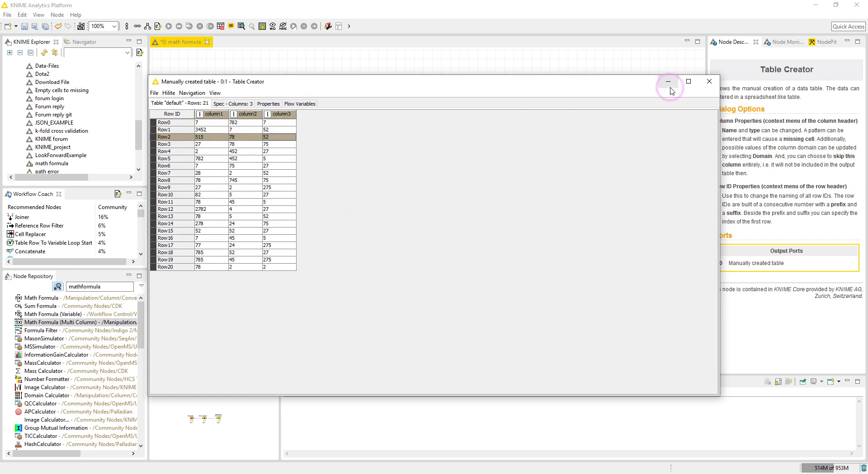
{"action": "left_click", "coordinate": [709, 82]}
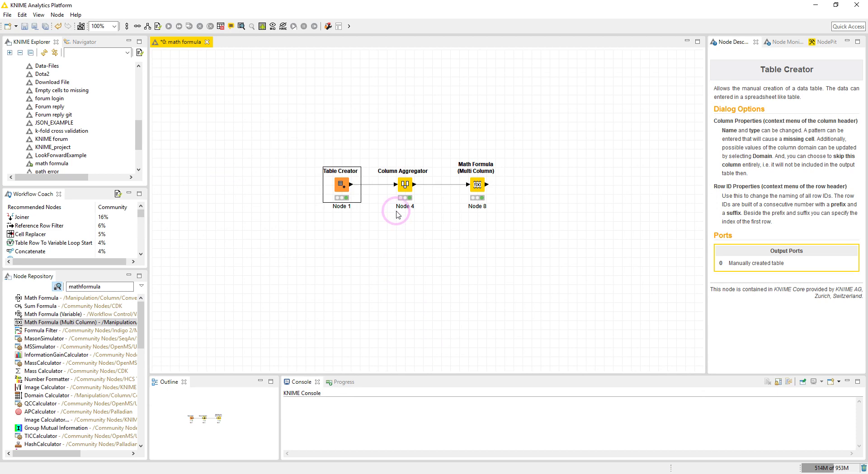
{"action": "left_click", "coordinate": [405, 193]}
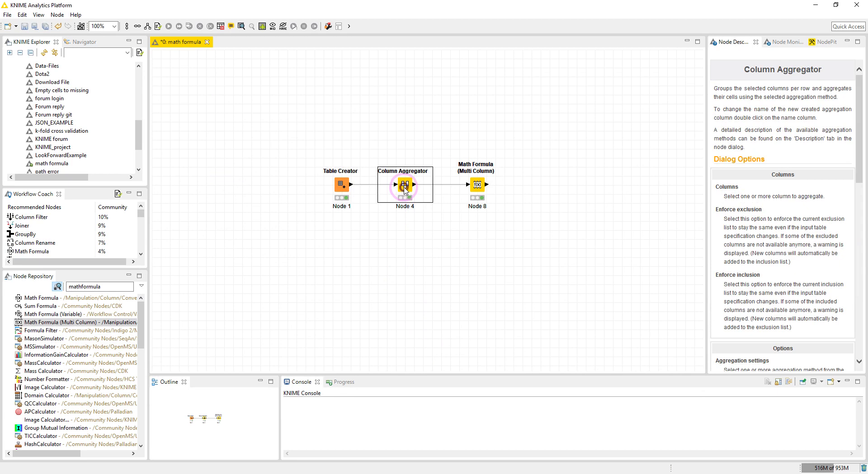
{"action": "double_click", "coordinate": [404, 189]}
{"action": "left_click", "coordinate": [471, 207]}
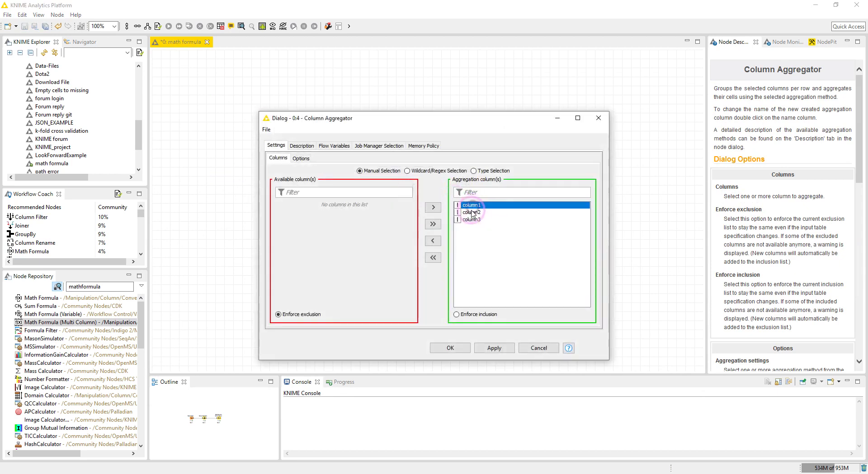
{"action": "left_click", "coordinate": [471, 213]}
{"action": "left_click", "coordinate": [471, 220]}
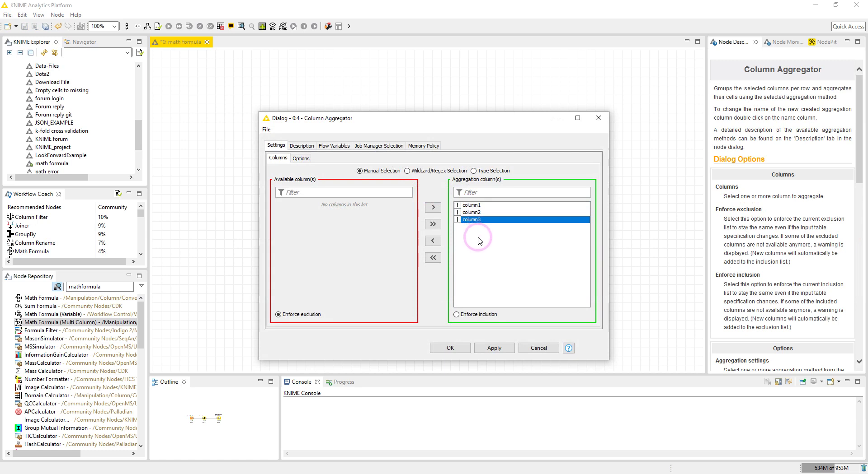
{"action": "left_click", "coordinate": [450, 348]}
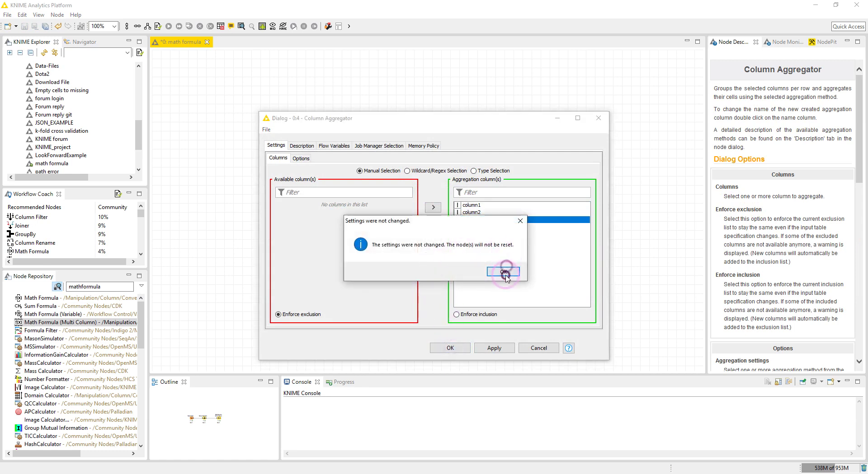
{"action": "left_click", "coordinate": [506, 274]}
{"action": "right_click", "coordinate": [404, 185]}
{"action": "left_click", "coordinate": [466, 390]}
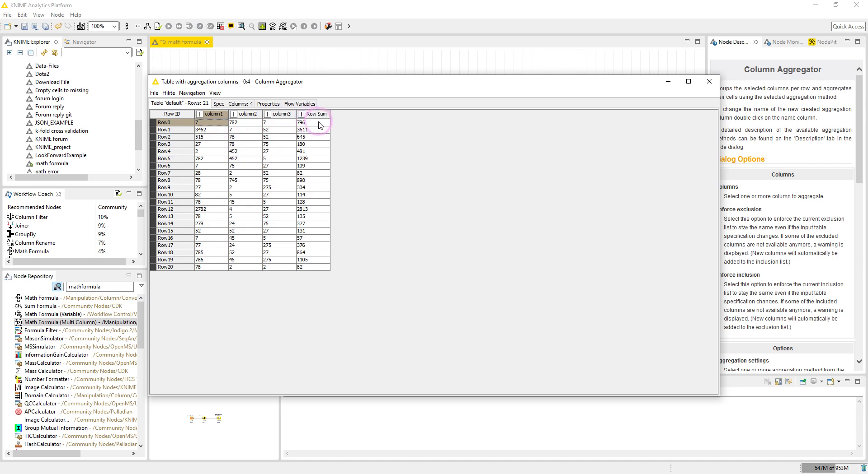
{"action": "left_click", "coordinate": [235, 124]}
{"action": "left_click", "coordinate": [274, 123]}
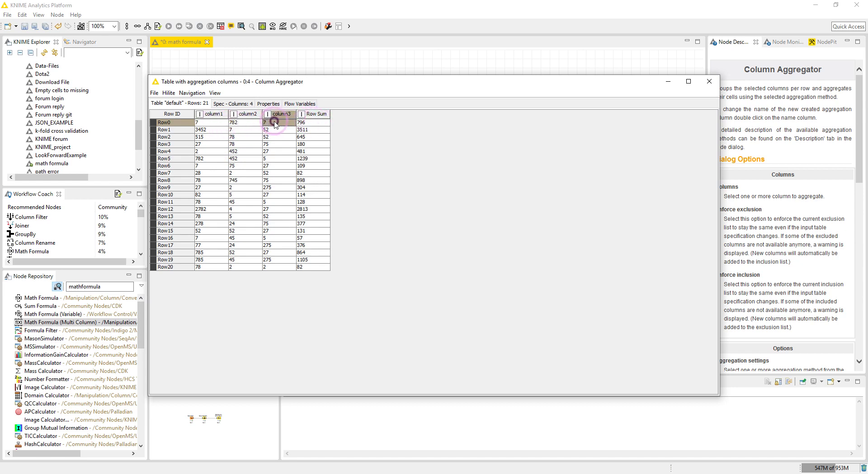
{"action": "left_click", "coordinate": [207, 125]}
{"action": "left_click", "coordinate": [247, 124]}
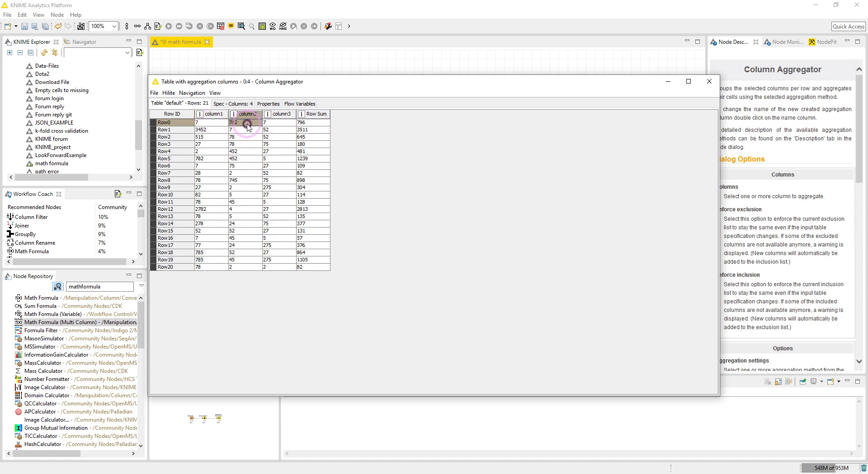
{"action": "left_click", "coordinate": [277, 123]}
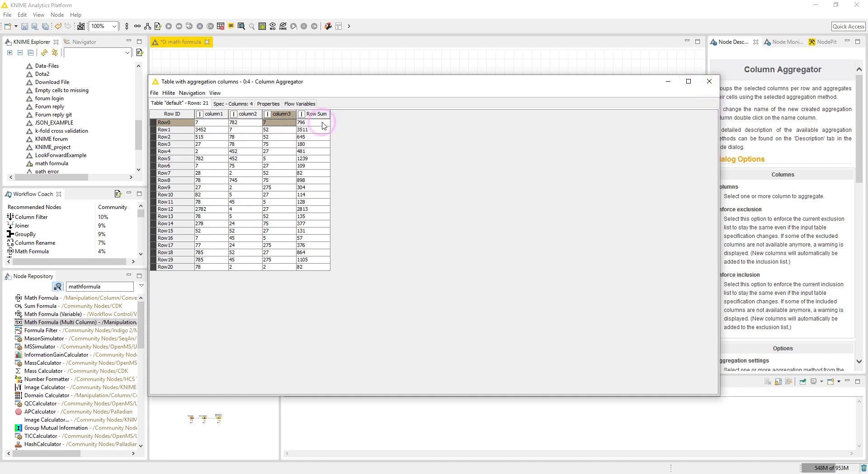
{"action": "left_click", "coordinate": [705, 80]}
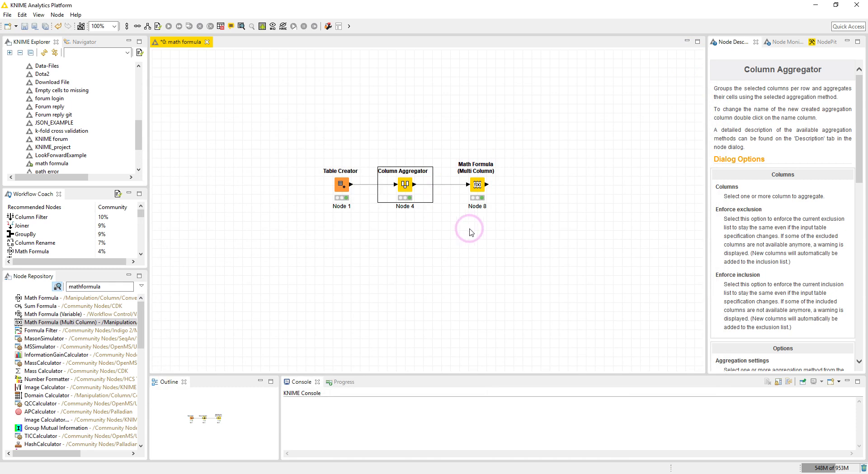
Step: Open the configuration dialog of the Math Formula (Multi Column) node
{"action": "left_click", "coordinate": [481, 200]}
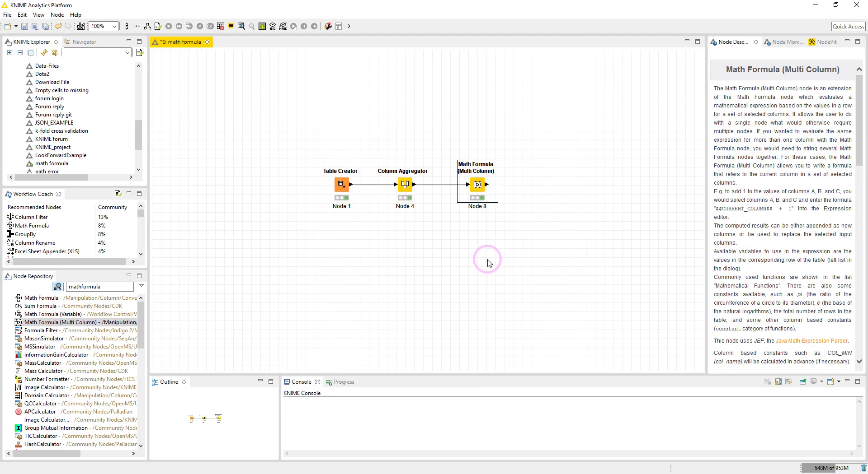
{"action": "right_click", "coordinate": [474, 187]}
{"action": "left_click", "coordinate": [490, 190]}
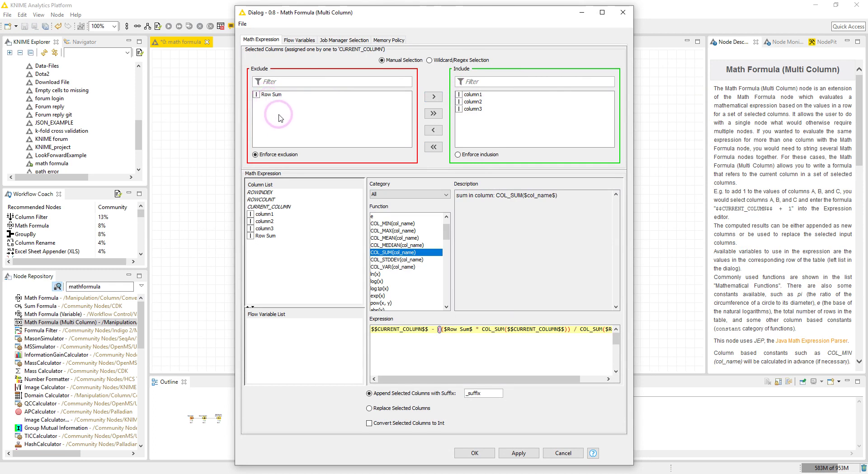
Step: Confirm Row Sum is excluded and highlight the $$CURRENT_COLUMN$$ term in the expression
{"action": "left_click", "coordinate": [270, 96]}
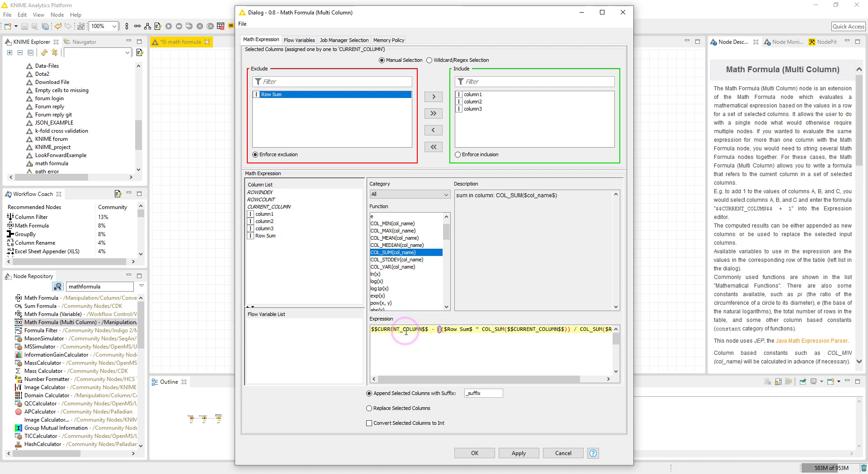
{"action": "left_click", "coordinate": [264, 236]}
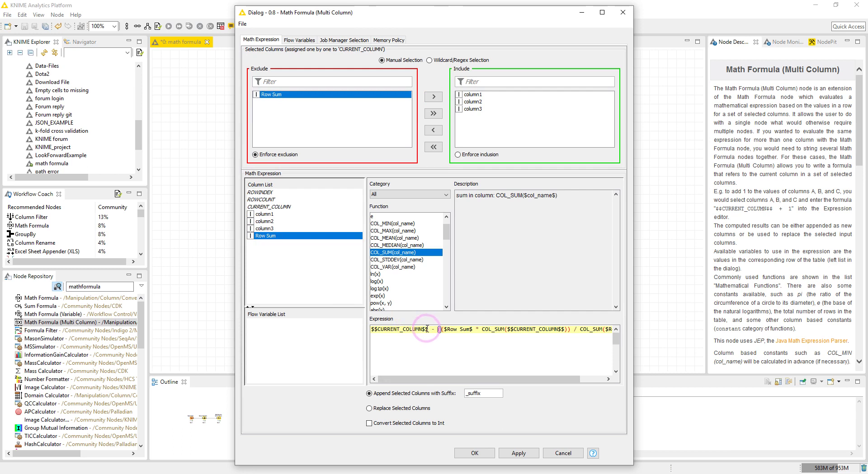
{"action": "left_click_drag", "start_coordinate": [427, 328], "coordinate": [371, 329]}
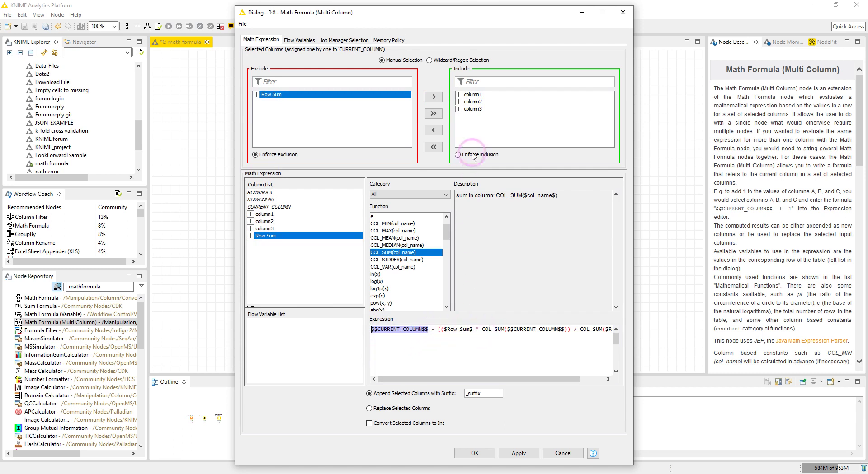
Step: Highlight included column2 and column3, then the Row Sum term and first COL_SUM in the expression
{"action": "left_click", "coordinate": [472, 102]}
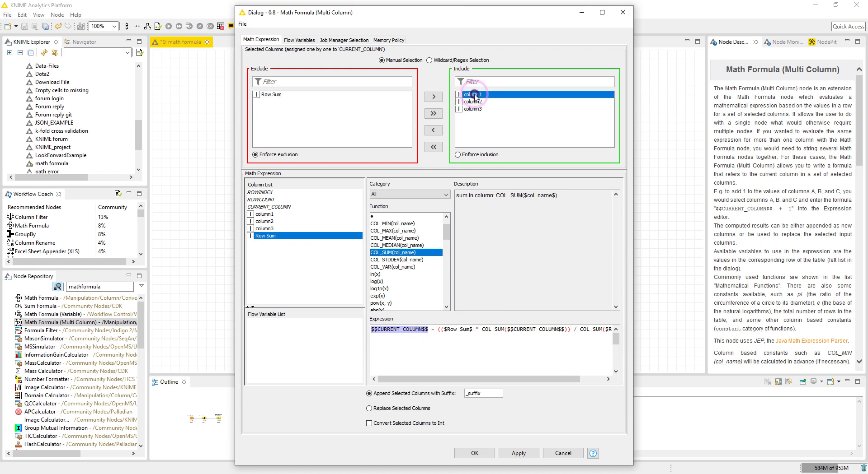
{"action": "left_click", "coordinate": [473, 109]}
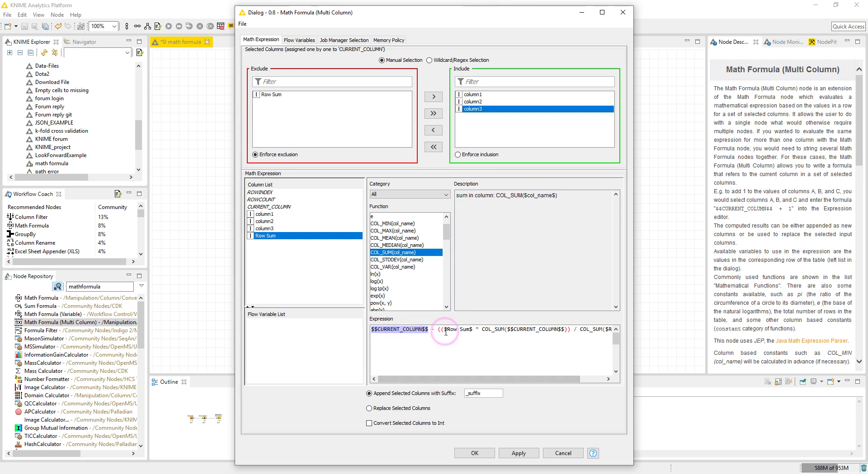
{"action": "left_click_drag", "start_coordinate": [443, 329], "coordinate": [473, 330]}
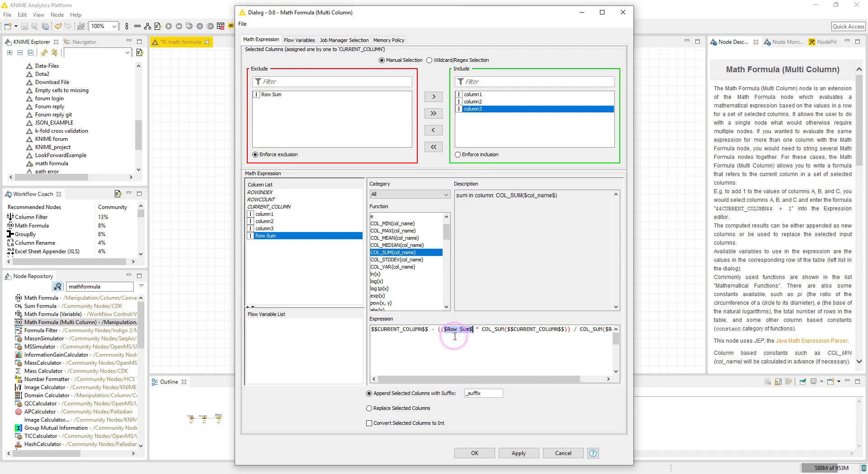
{"action": "left_click_drag", "start_coordinate": [457, 381], "coordinate": [473, 382]}
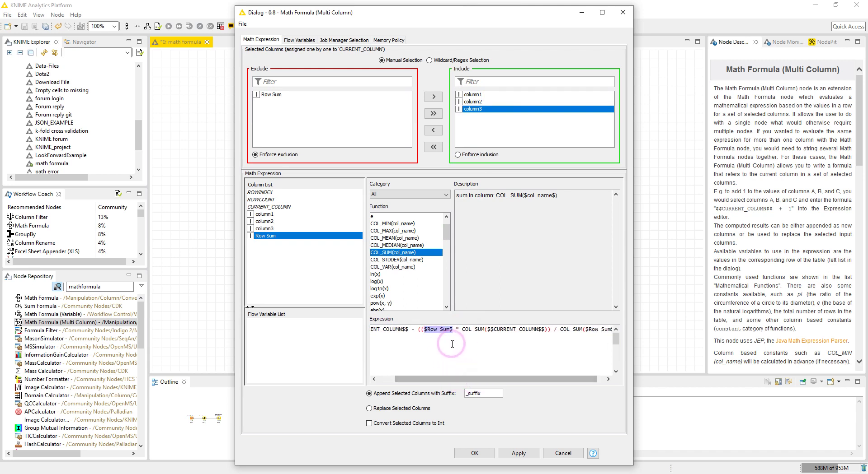
{"action": "double_click", "coordinate": [464, 329]}
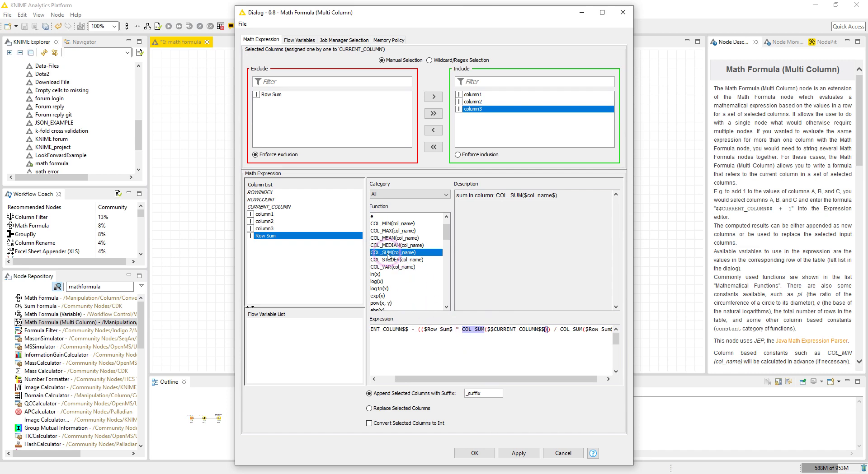
{"action": "left_click", "coordinate": [459, 341]}
Step: Highlight the COL_SUM arguments and the COL_SUM($Row Sum$) denominator, then cancel without changes
{"action": "left_click_drag", "start_coordinate": [487, 329], "coordinate": [539, 329]}
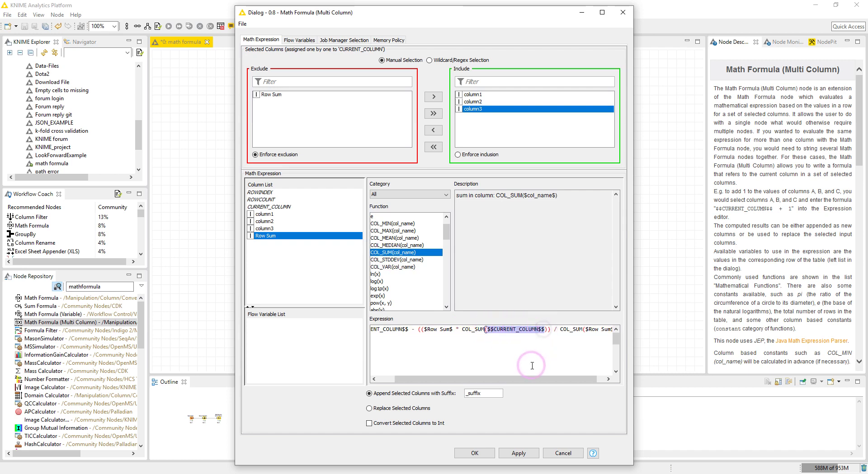
{"action": "mouse_move", "coordinate": [520, 380]}
{"action": "left_mouse_down"}
{"action": "mouse_move", "coordinate": [496, 379]}
{"action": "mouse_move", "coordinate": [517, 374]}
{"action": "left_mouse_up"}
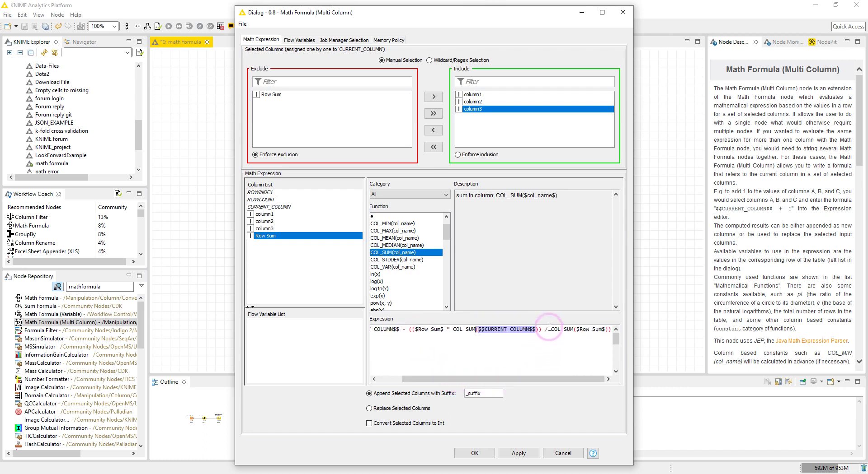
{"action": "double_click", "coordinate": [565, 329]}
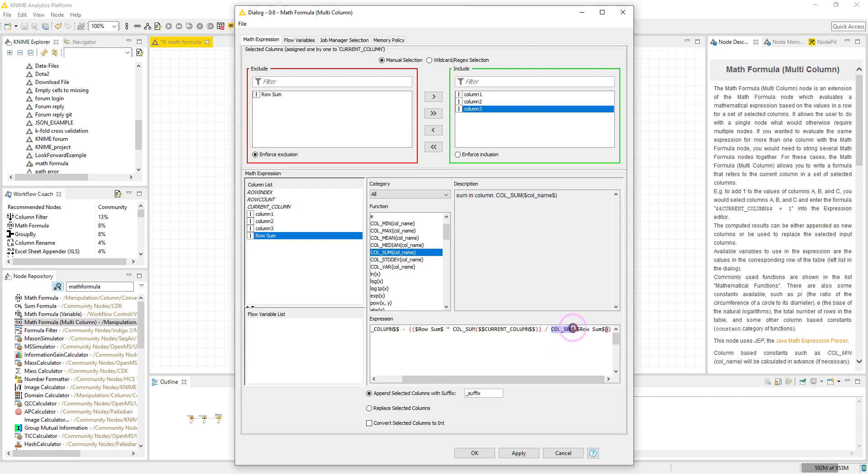
{"action": "left_click_drag", "start_coordinate": [576, 329], "coordinate": [602, 329]}
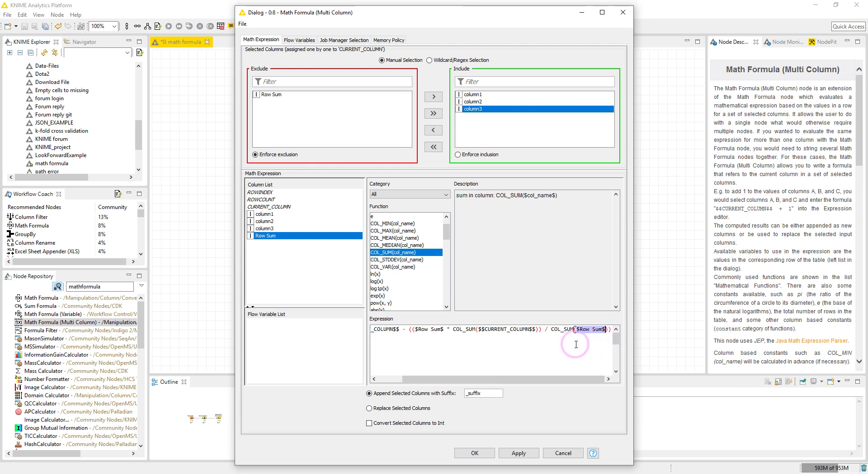
{"action": "left_click_drag", "start_coordinate": [550, 330], "coordinate": [569, 329]}
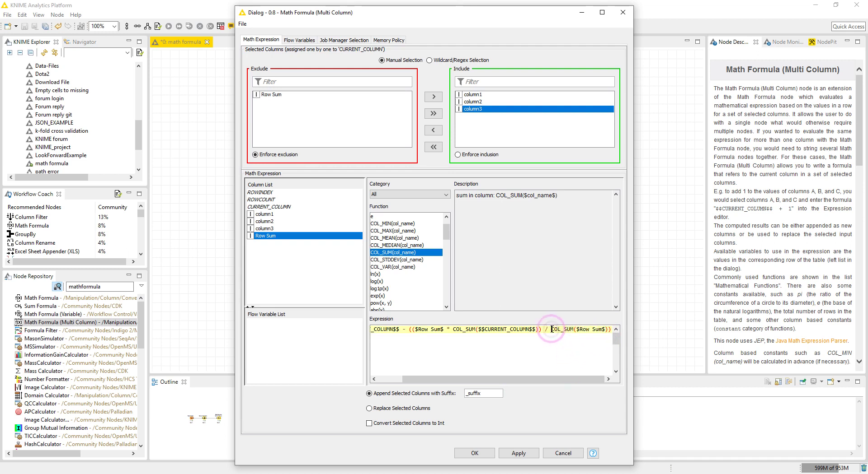
{"action": "left_click_drag", "start_coordinate": [565, 329], "coordinate": [605, 329]}
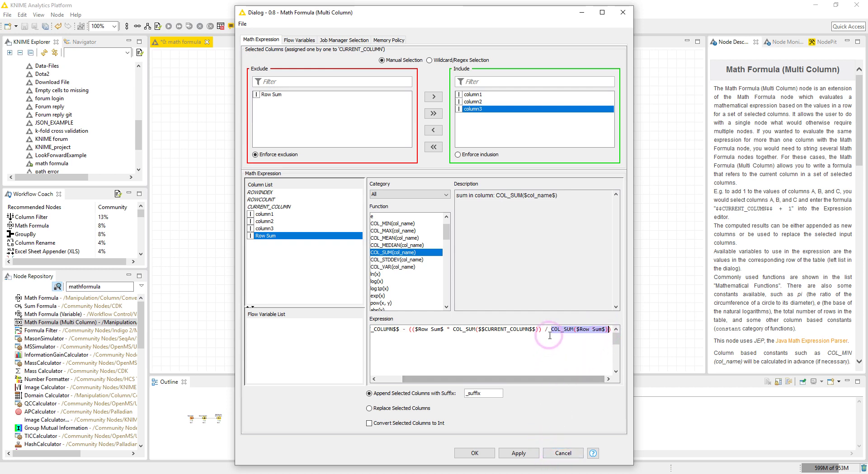
{"action": "left_click", "coordinate": [561, 454]}
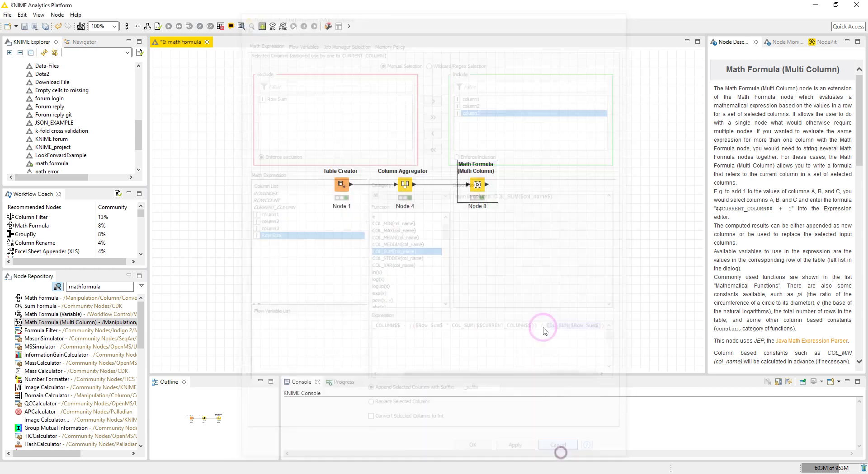
{"action": "right_click", "coordinate": [476, 190]}
{"action": "left_click", "coordinate": [525, 399]}
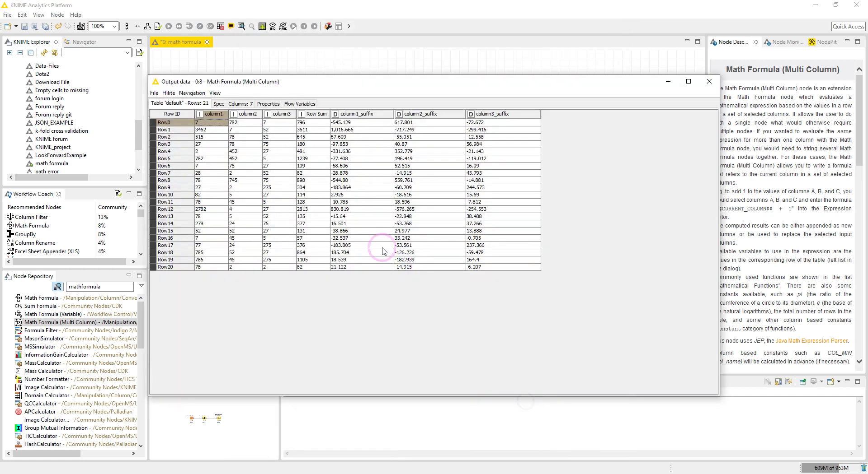
{"action": "left_click", "coordinate": [384, 123]}
{"action": "left_click", "coordinate": [416, 122]}
{"action": "left_click", "coordinate": [497, 124]}
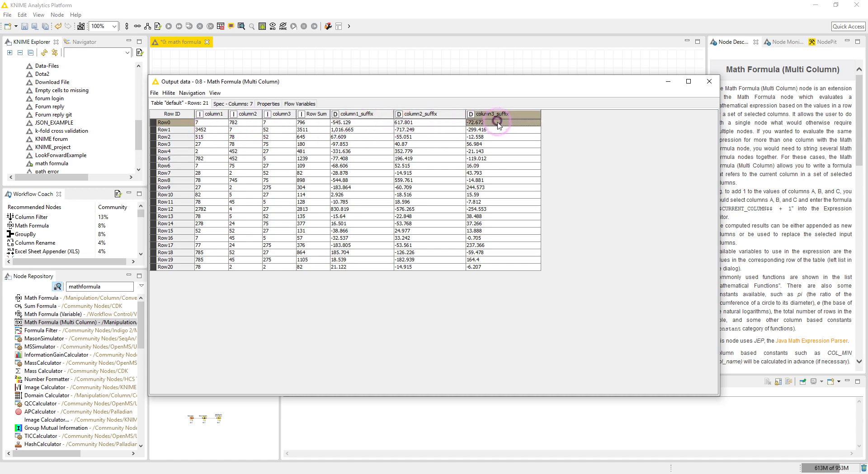
{"action": "left_click", "coordinate": [498, 131]}
{"action": "left_click", "coordinate": [429, 130]}
{"action": "left_click", "coordinate": [366, 131]}
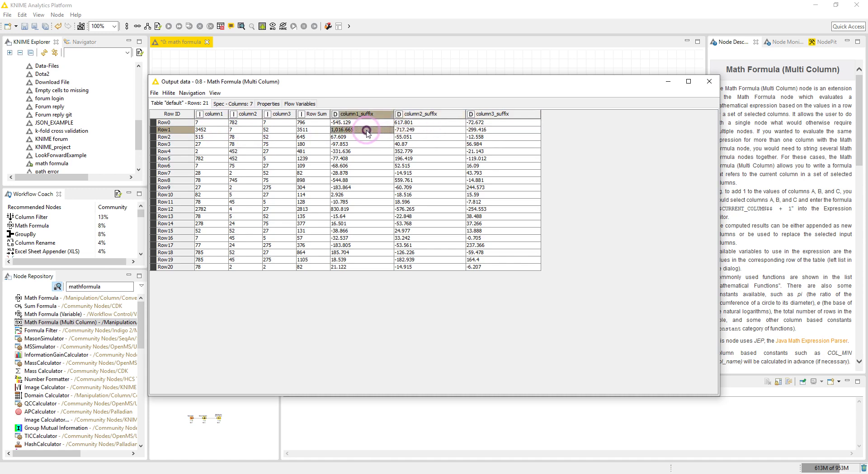
{"action": "left_click", "coordinate": [211, 166]}
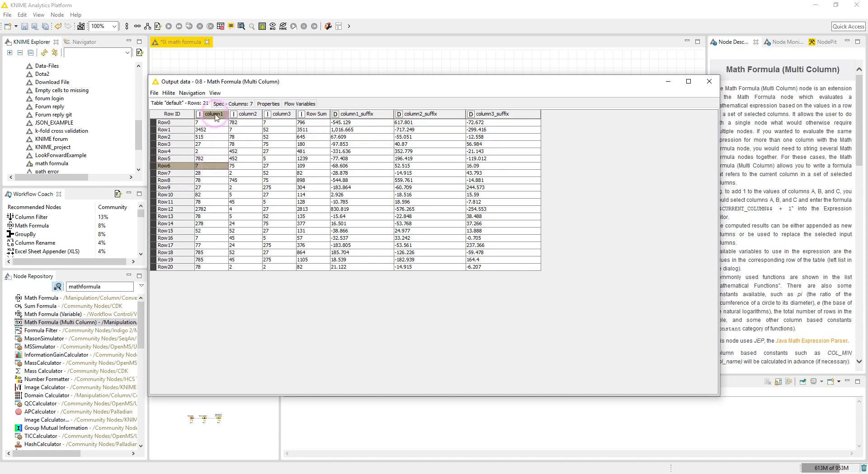
{"action": "left_click", "coordinate": [357, 114]}
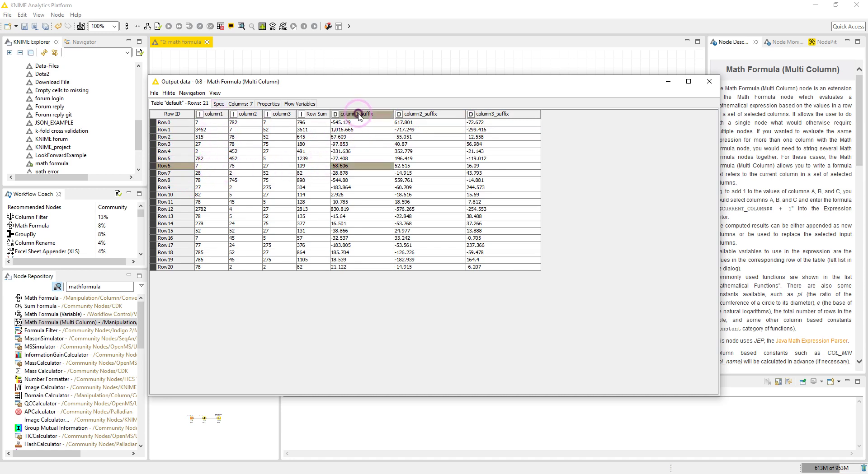
{"action": "left_click", "coordinate": [334, 167]}
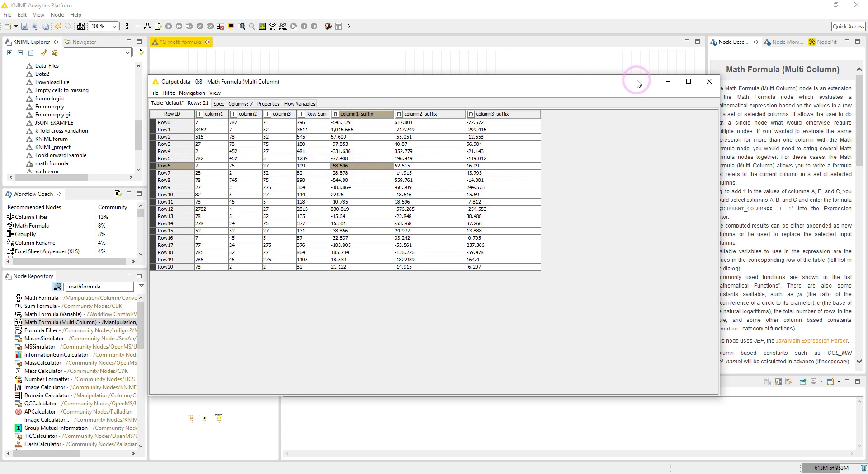
{"action": "left_click", "coordinate": [361, 168]}
{"action": "left_click", "coordinate": [709, 80]}
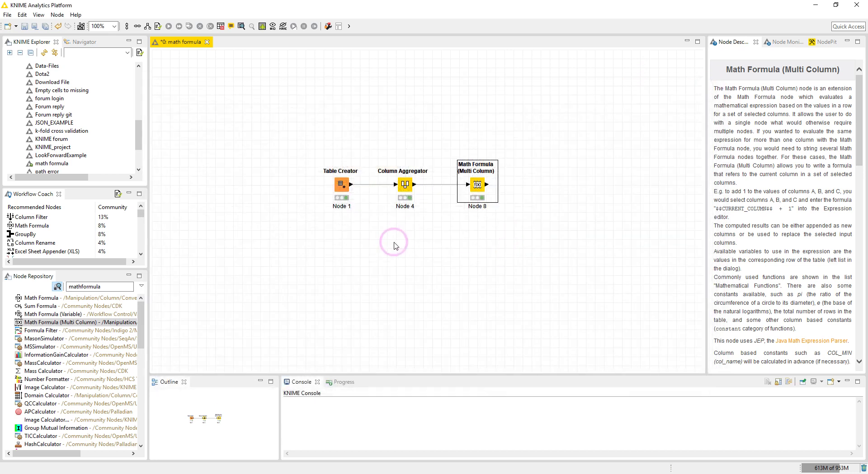
{"action": "left_click", "coordinate": [424, 273]}
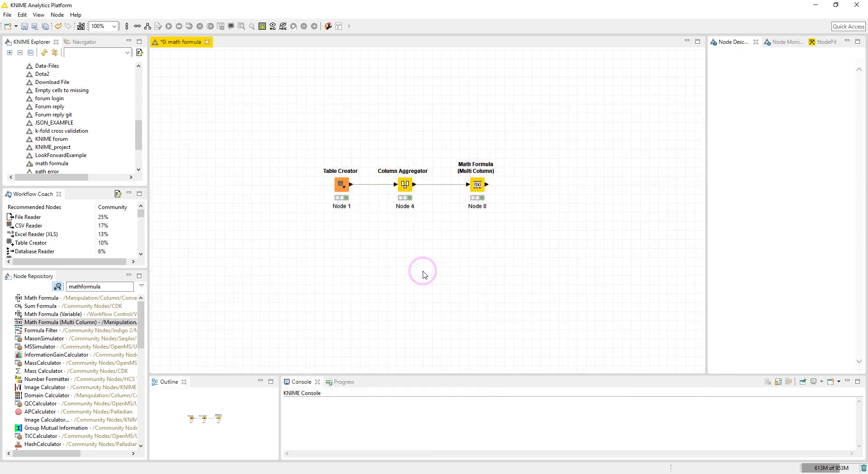